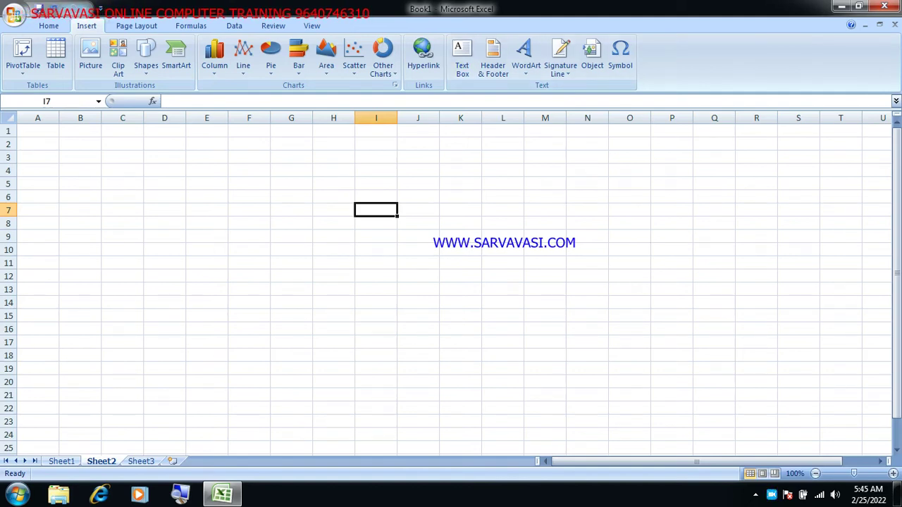
Open the WordArt style gallery from the Insert tab's Text group
left_click(525, 56)
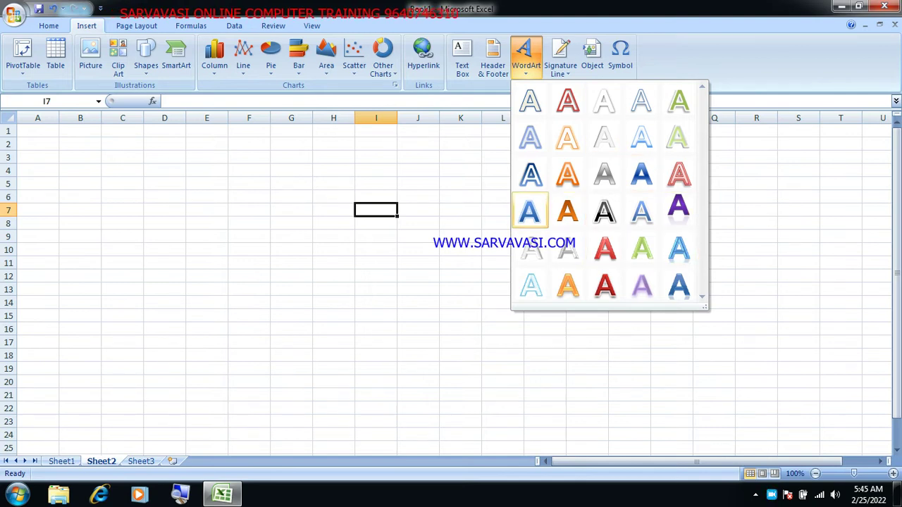
Insert a blue-style WordArt and select all of its 'Your Text Here' placeholder text
left_click(540, 213)
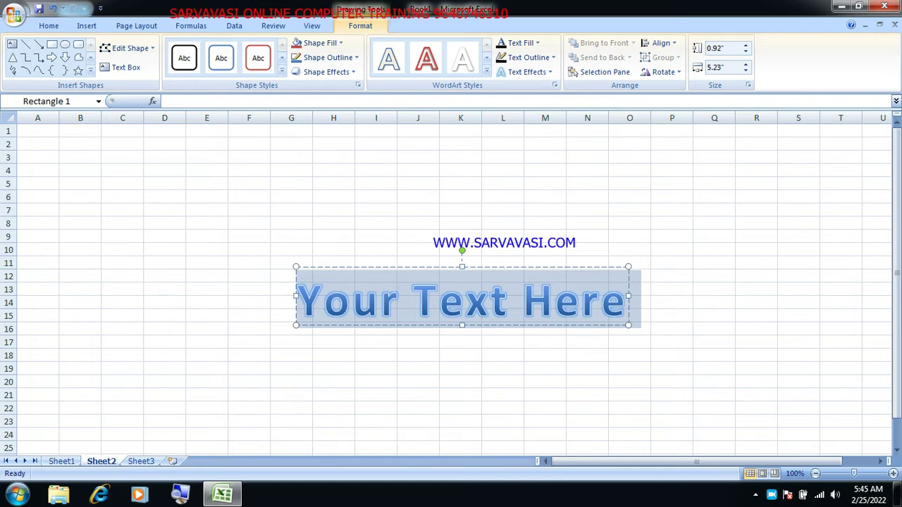
left_click(179, 494)
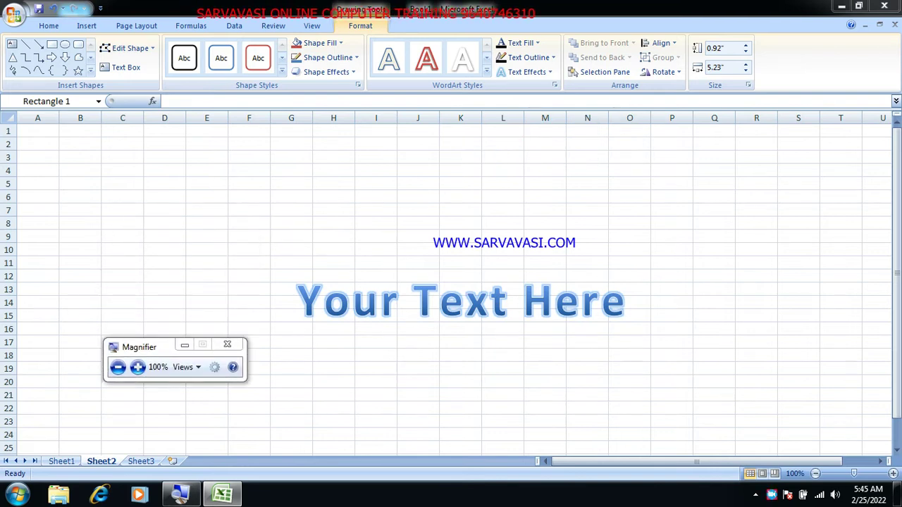
left_click(465, 307)
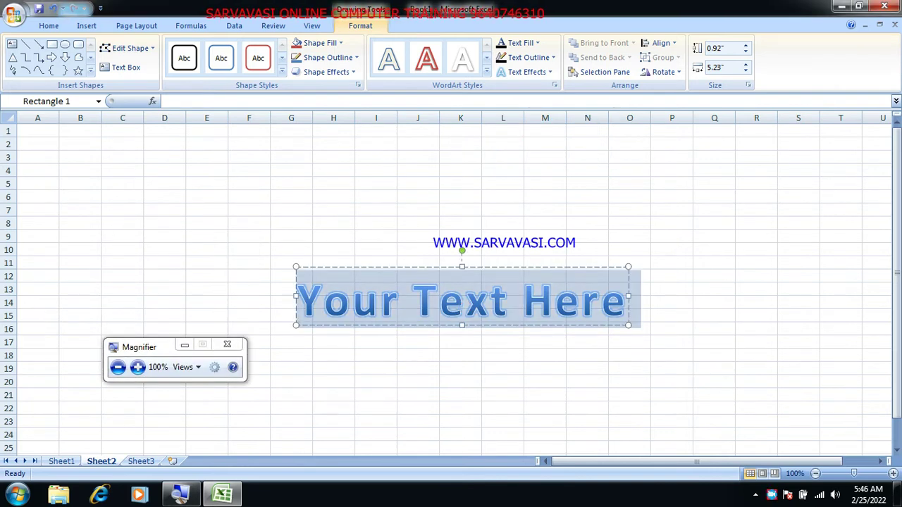
triple_click(337, 301)
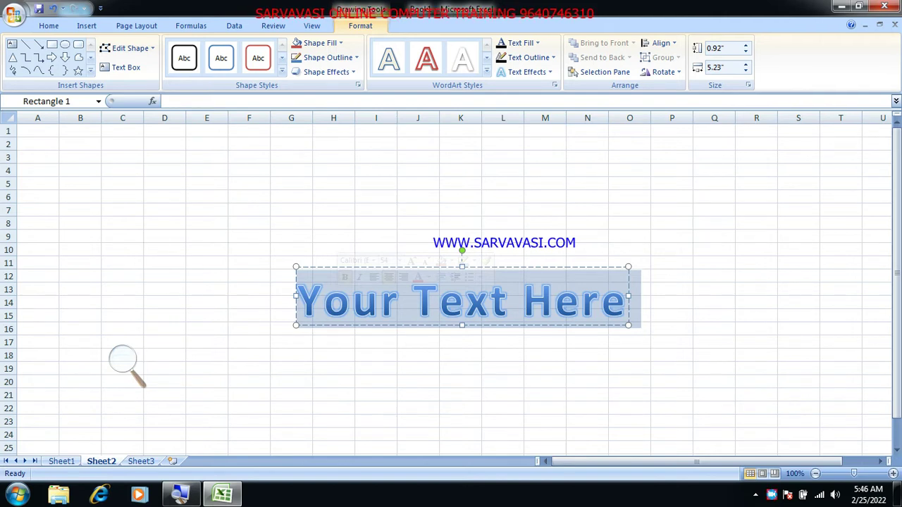
Replace the placeholder with 'SARVAVASI COMPUTERS' and drag the WordArt up over the website address
type("SARV")
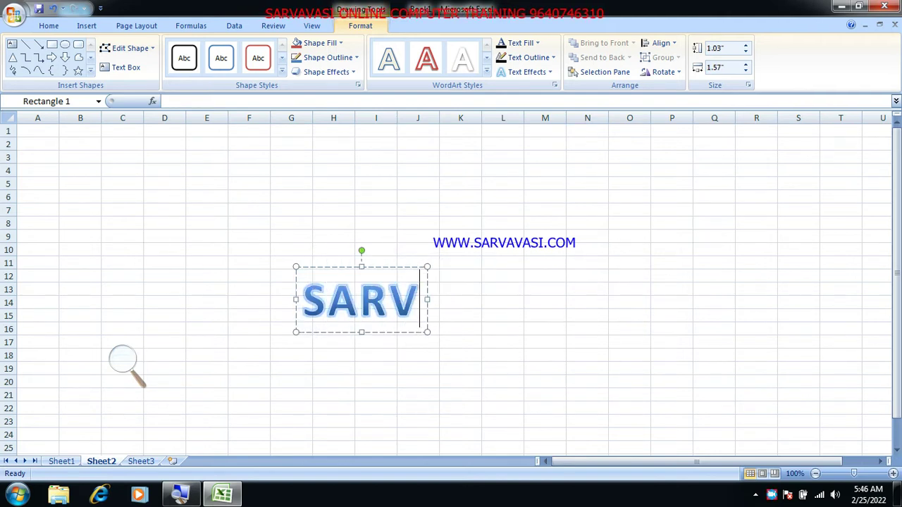
type("AVASI")
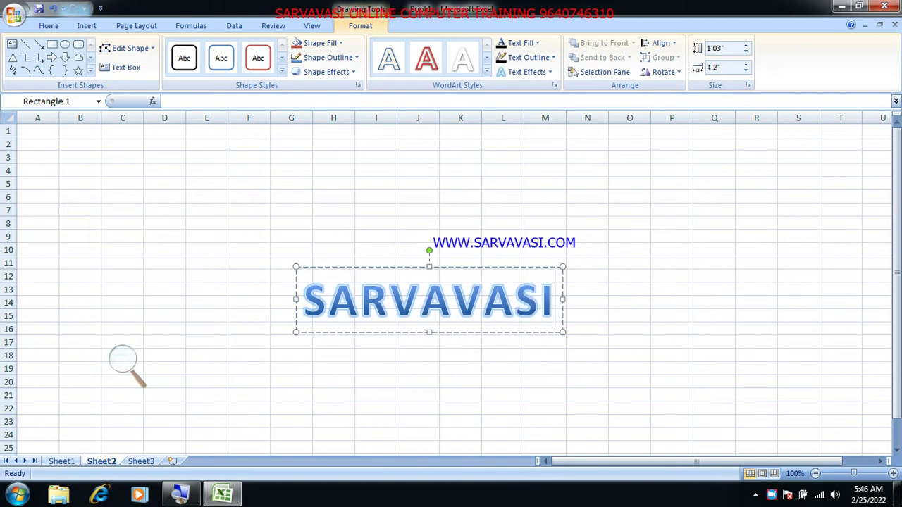
type(" COMPUTER")
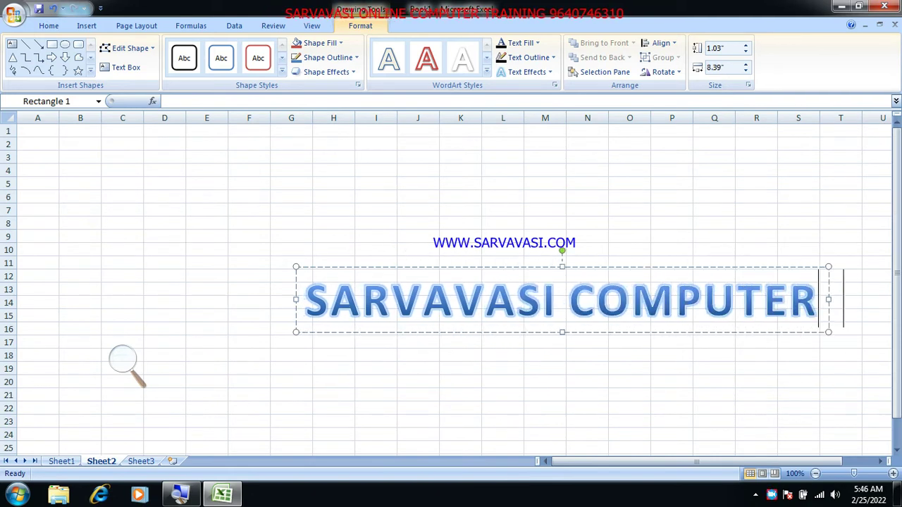
type("S")
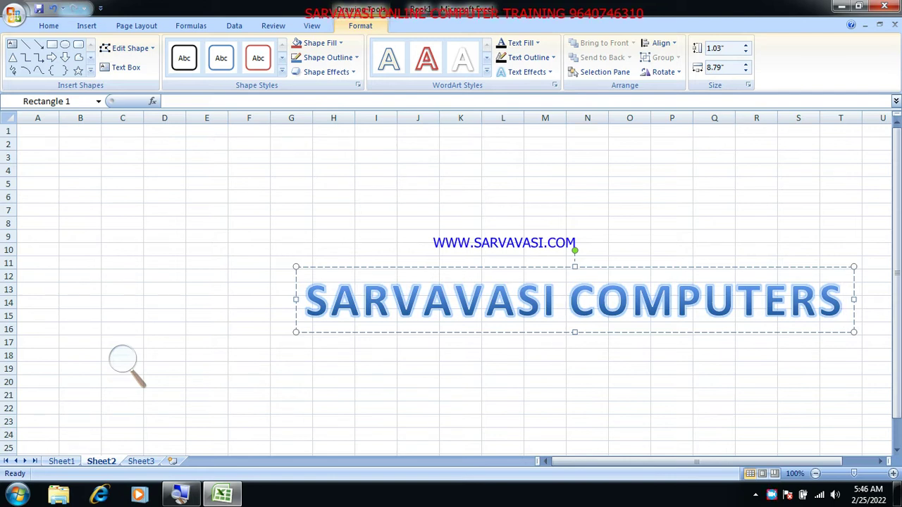
key("Escape")
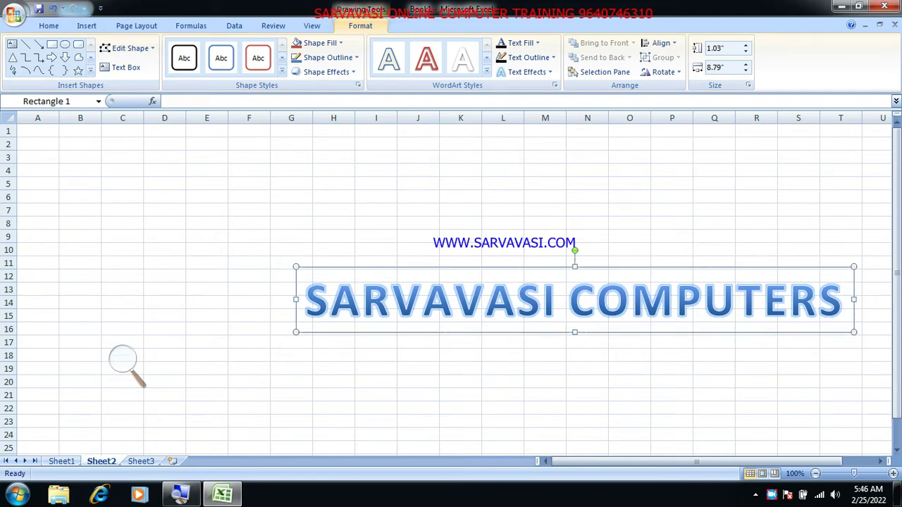
left_click_drag(620, 320, 502, 267)
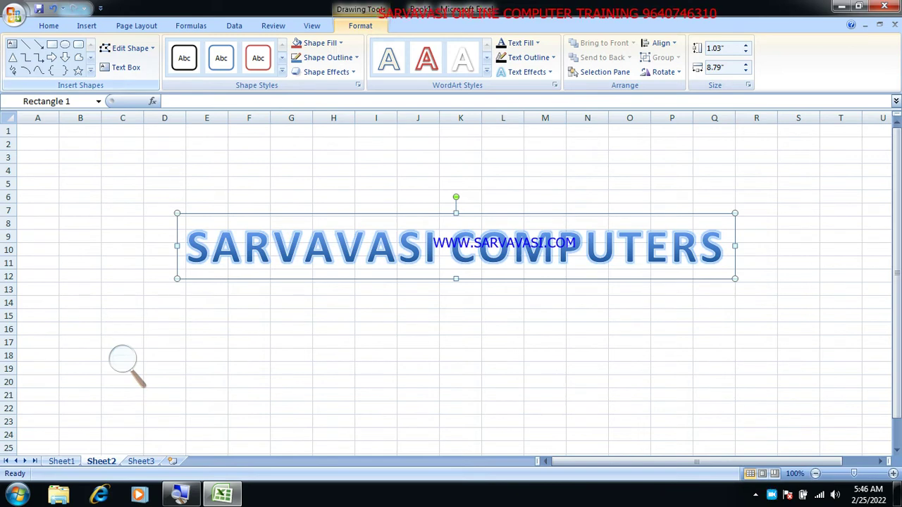
left_click(91, 71)
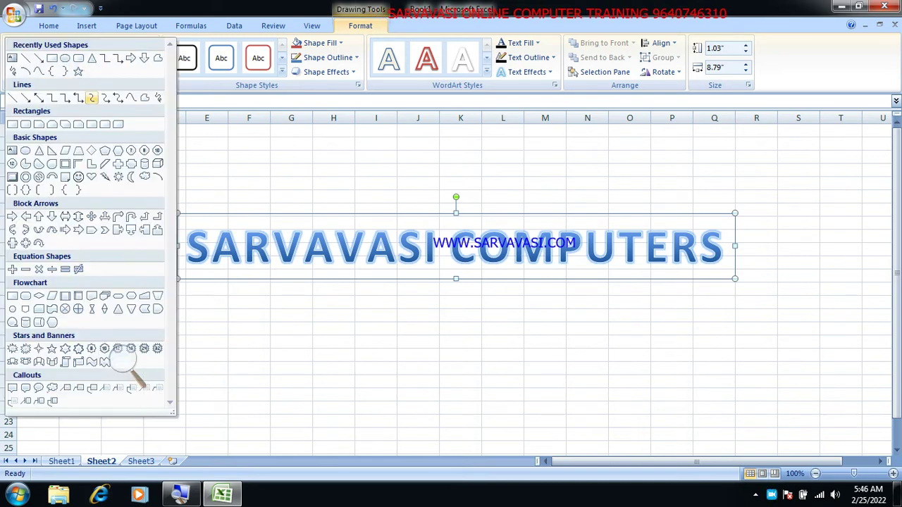
left_click(66, 150)
left_click_drag(387, 166, 445, 221)
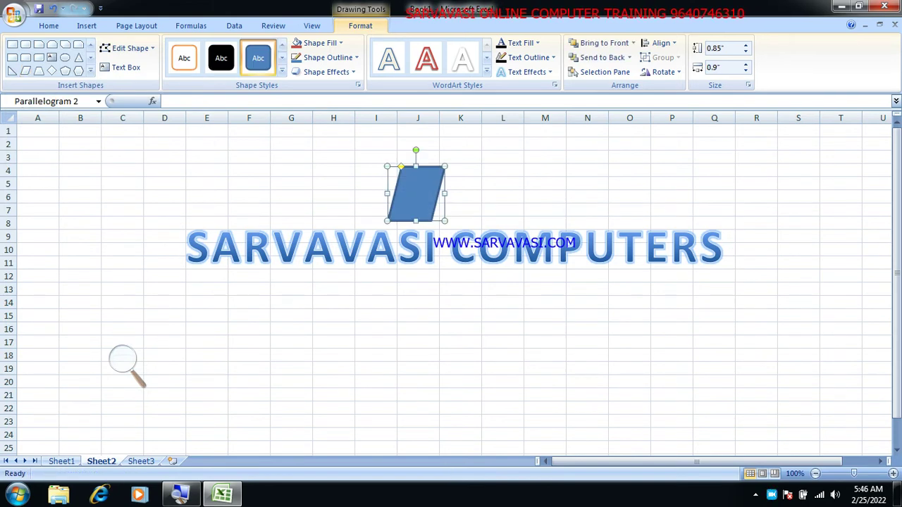
key("Delete")
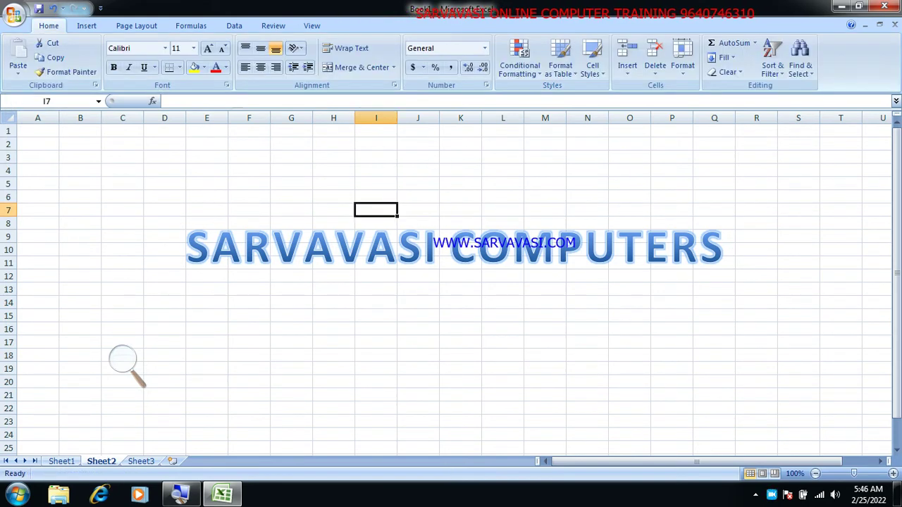
left_click(398, 246)
left_click(376, 215)
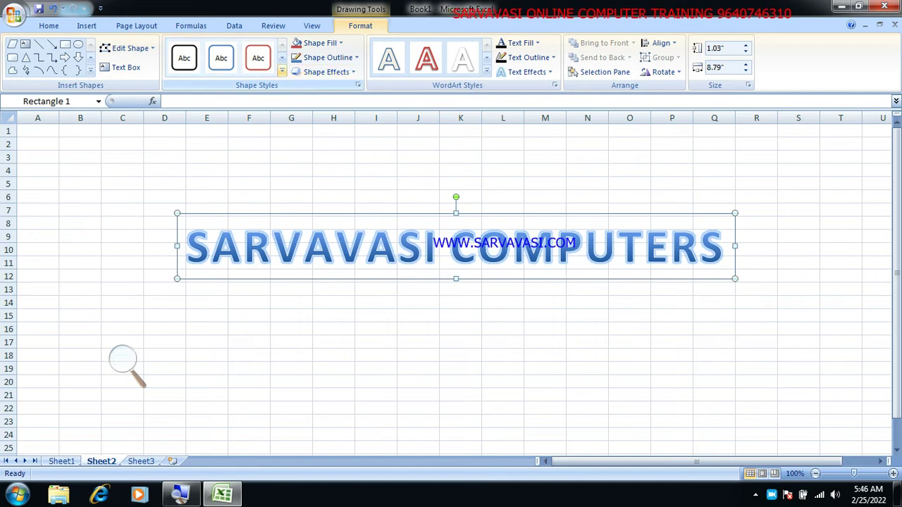
left_click(281, 72)
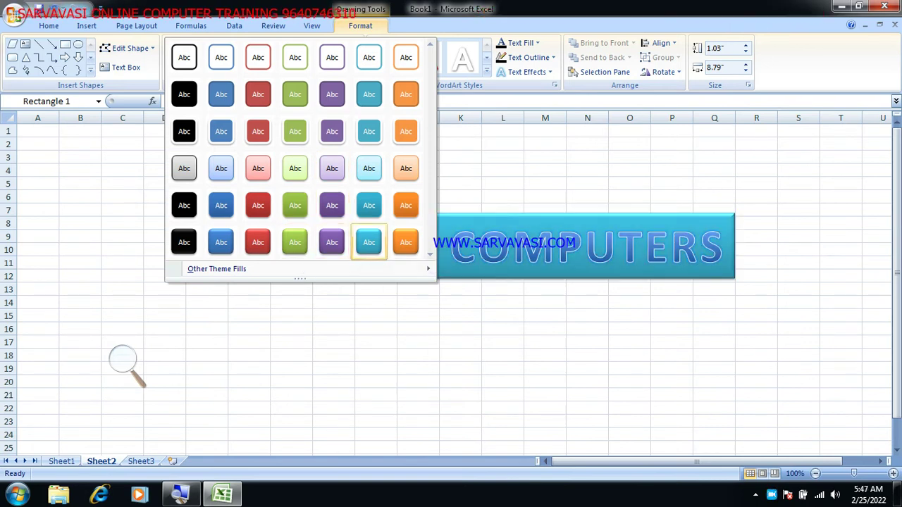
Give the WordArt box a purple shape style and a crumpled-paper texture fill
left_click(332, 241)
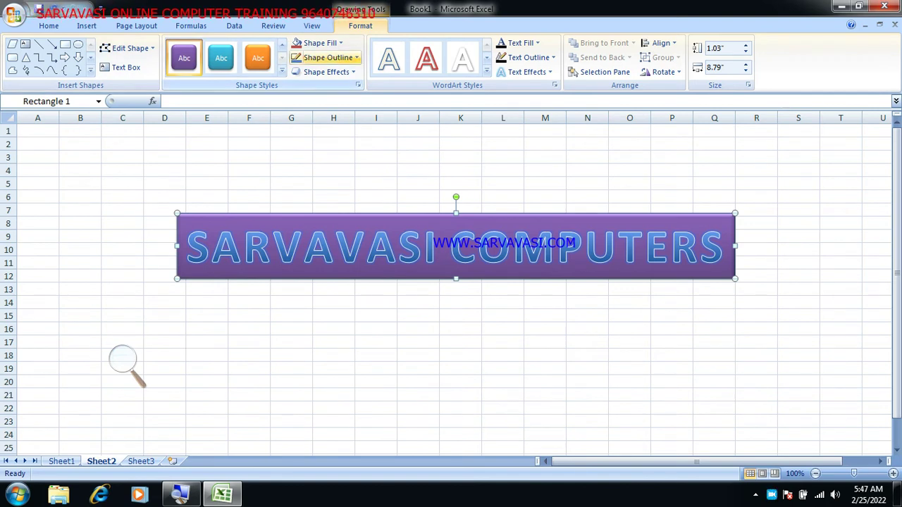
left_click(331, 43)
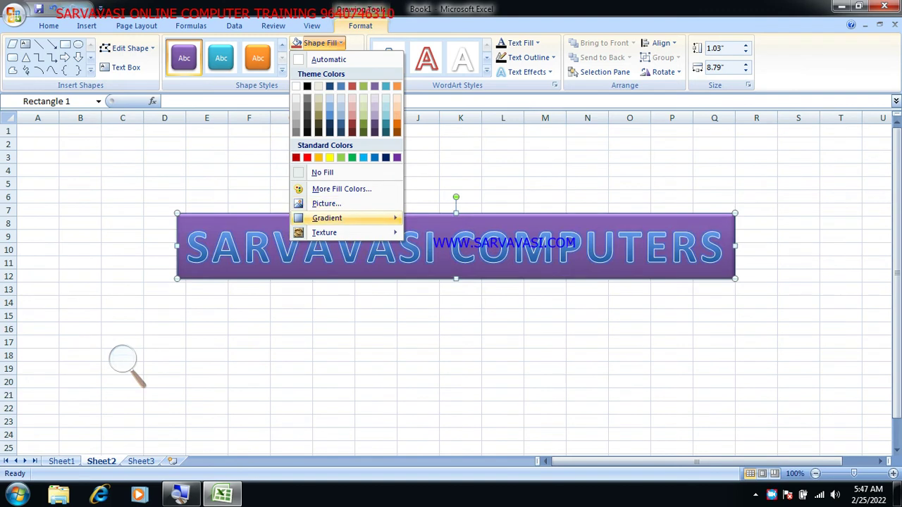
mouse_move(324, 232)
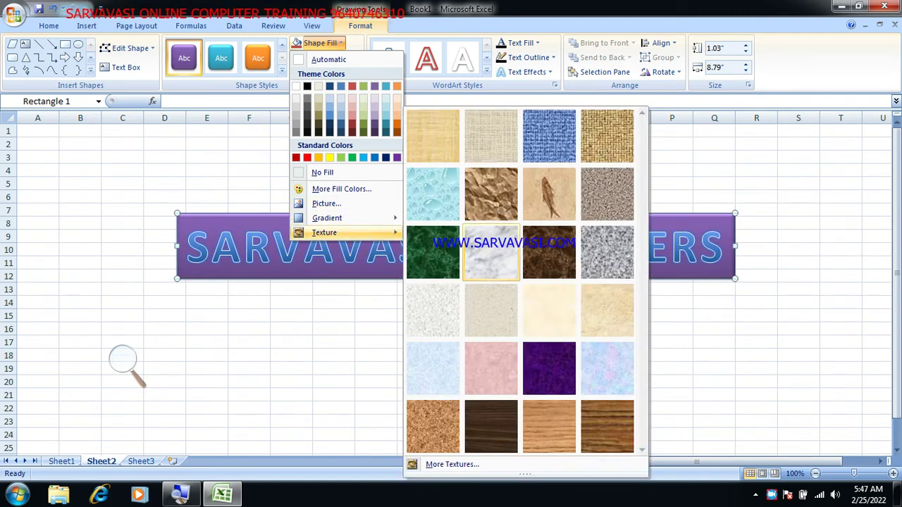
left_click(502, 206)
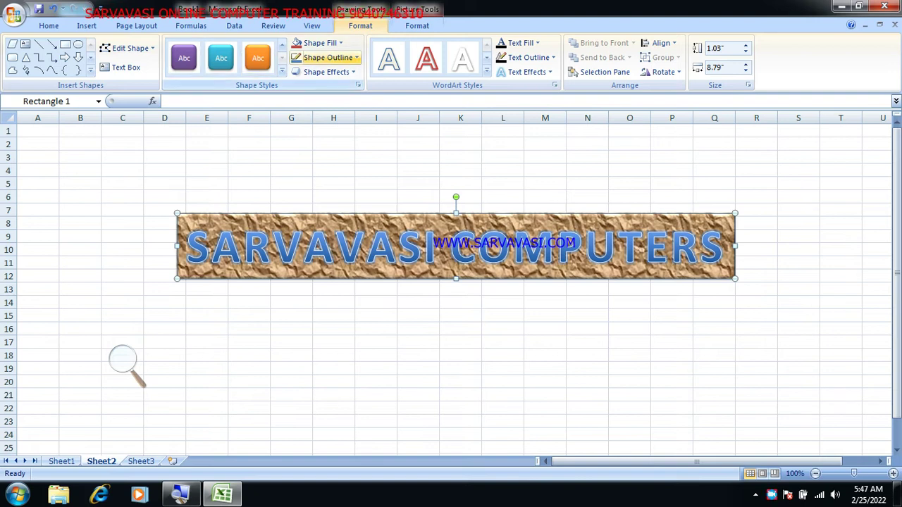
Change the WordArt box's fill to solid red
left_click(328, 57)
left_click(320, 43)
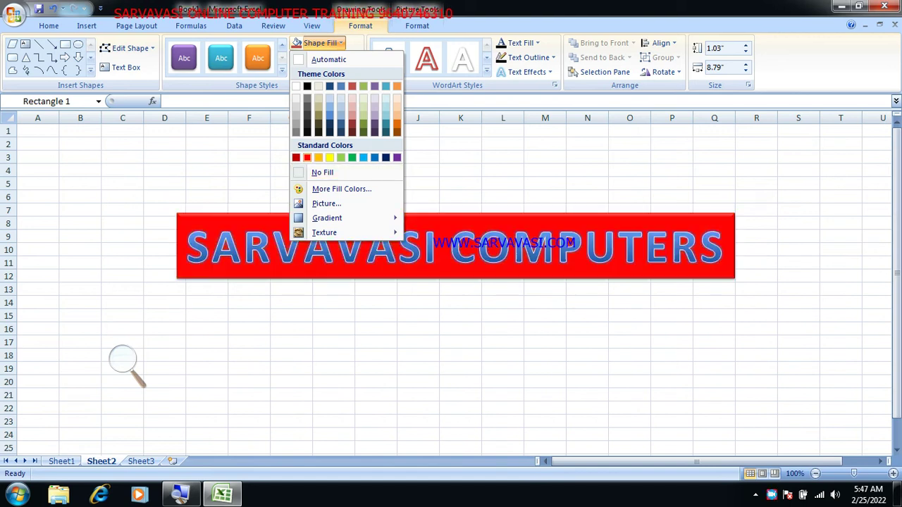
left_click(307, 157)
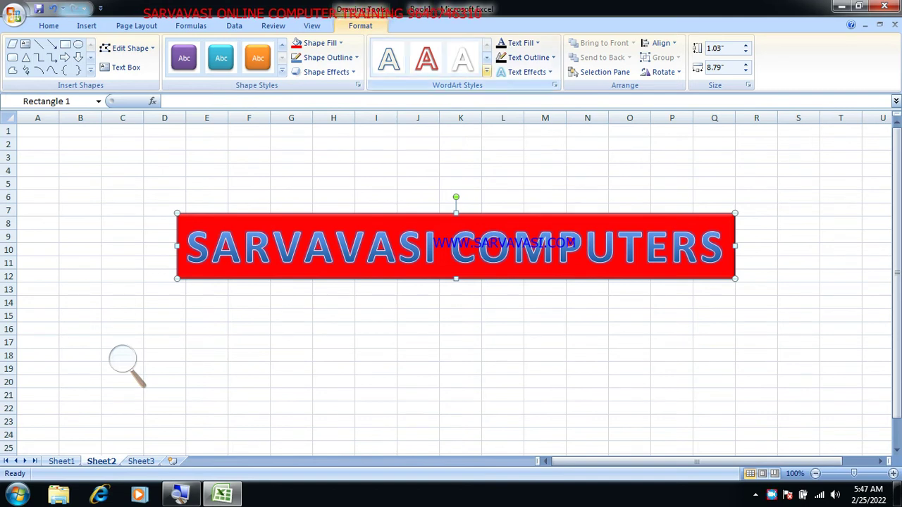
Apply an 'Applies to All Text' WordArt style to the SARVAVASI COMPUTERS lettering
left_click(486, 71)
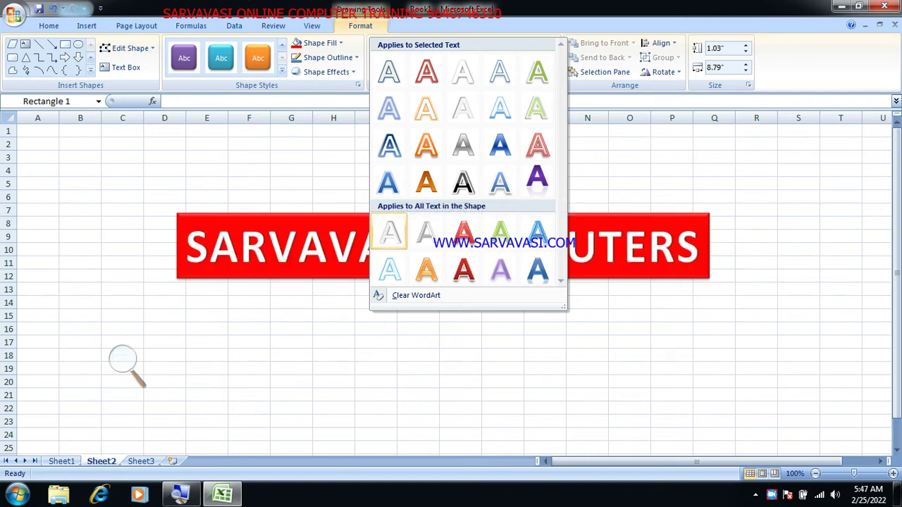
left_click(388, 231)
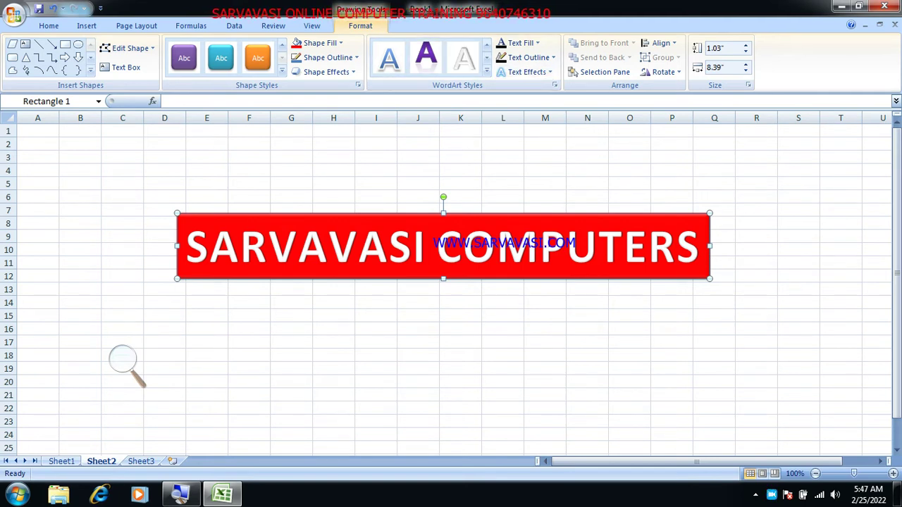
left_click(537, 43)
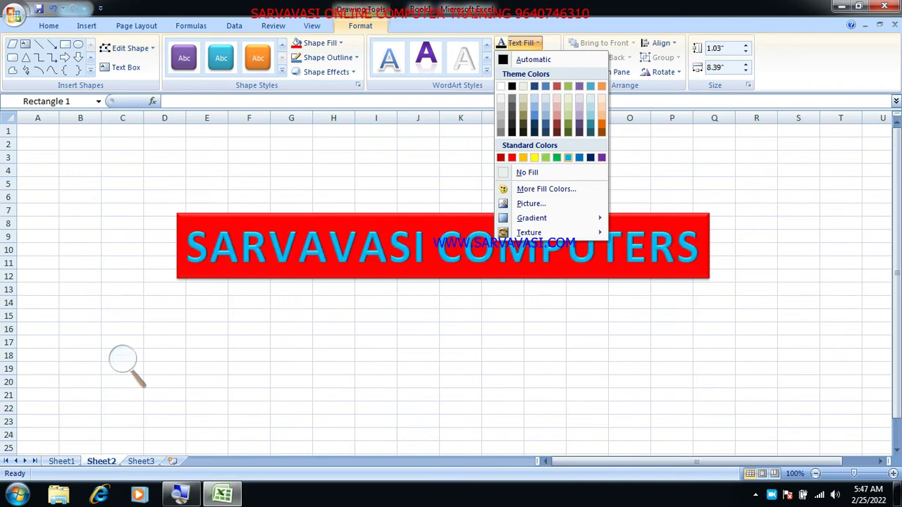
Colour the SARVAVASI COMPUTERS letters light blue (cyan) with a red text outline
left_click(568, 157)
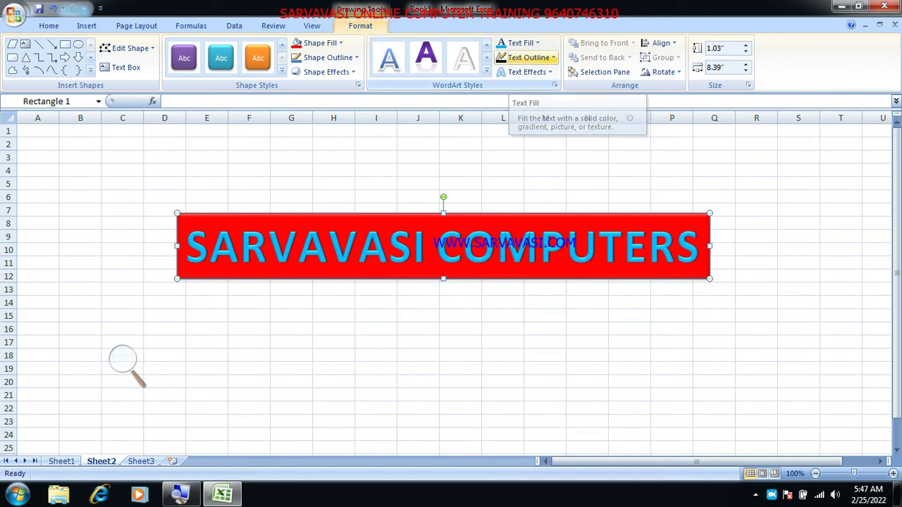
left_click(542, 58)
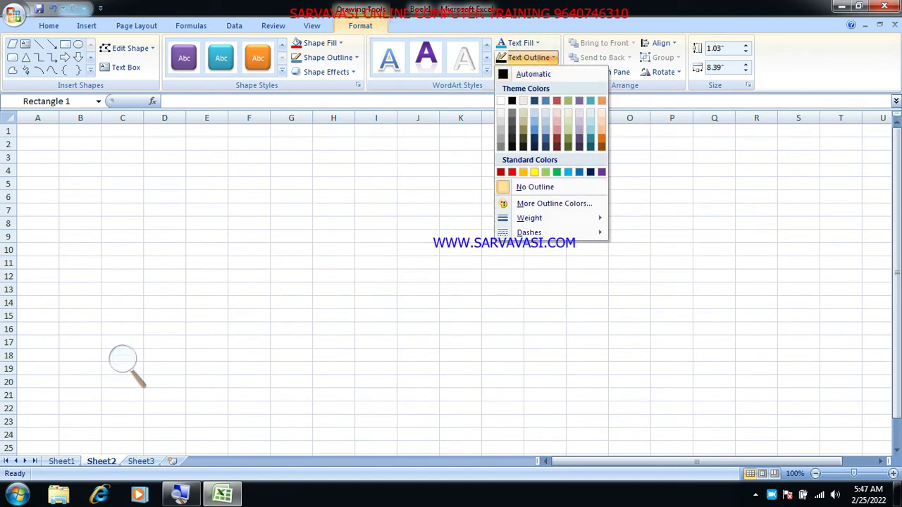
mouse_move(550, 233)
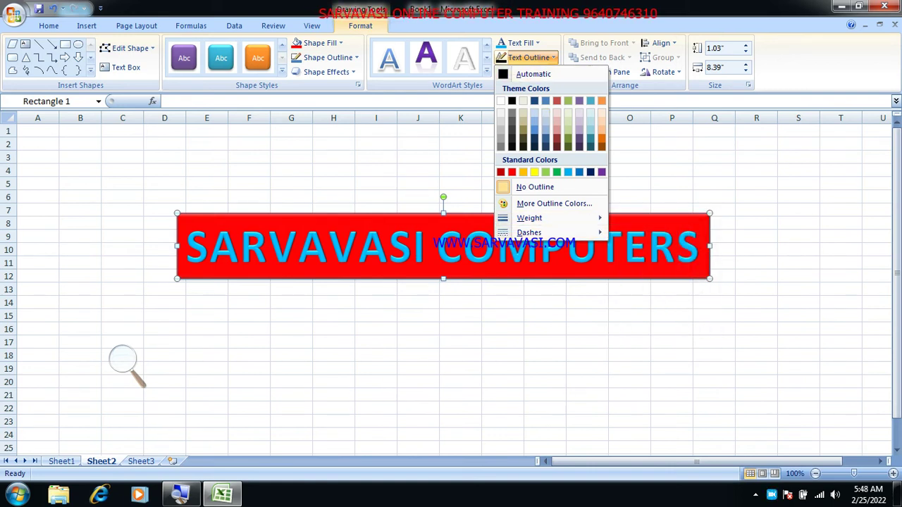
left_click(511, 172)
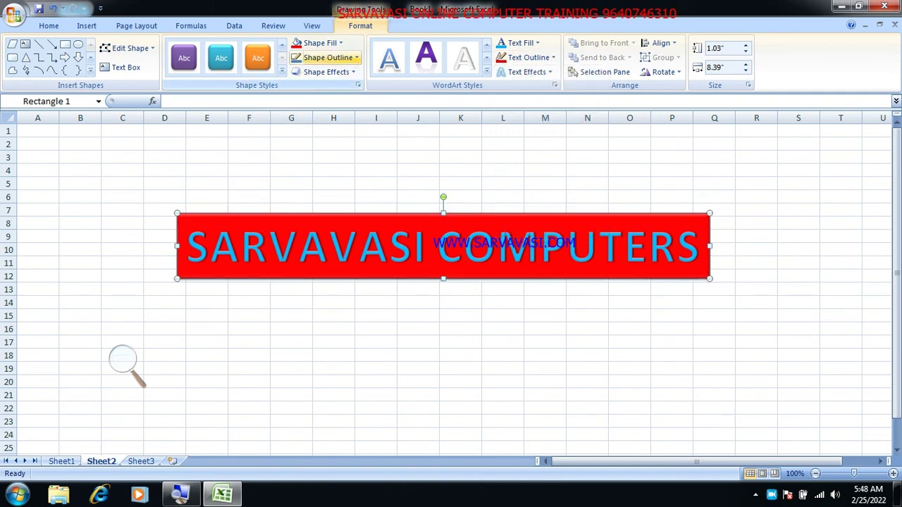
left_click(320, 43)
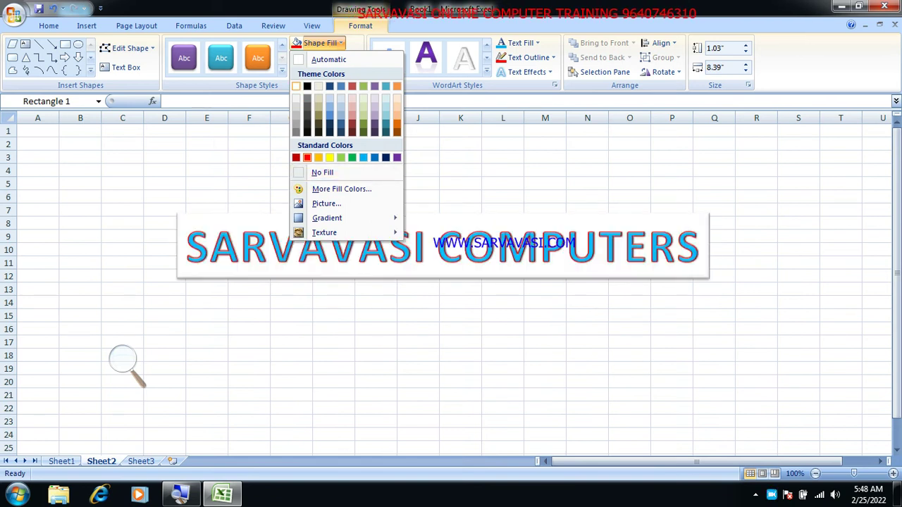
Change the banner's shape fill from red to white
left_click(296, 86)
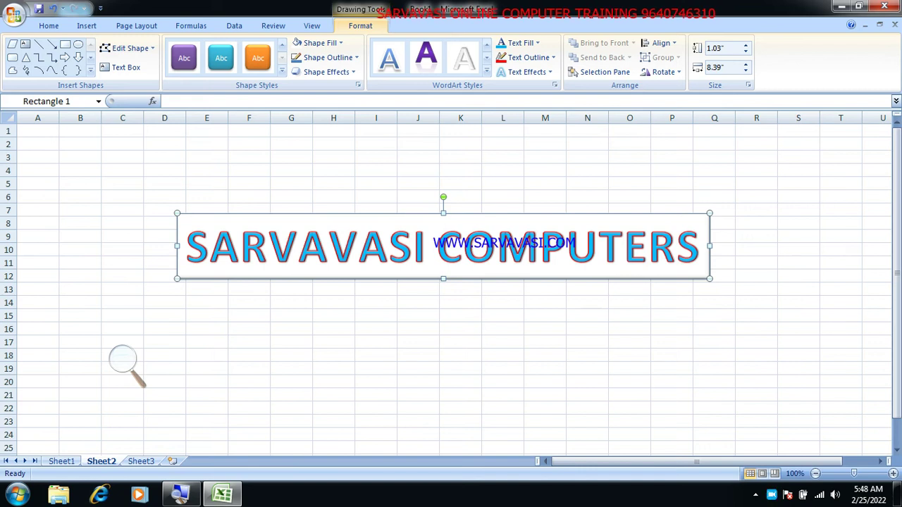
scroll(123, 361, "up", 3)
scroll(123, 360, "up", 1)
scroll(123, 361, "up", 1)
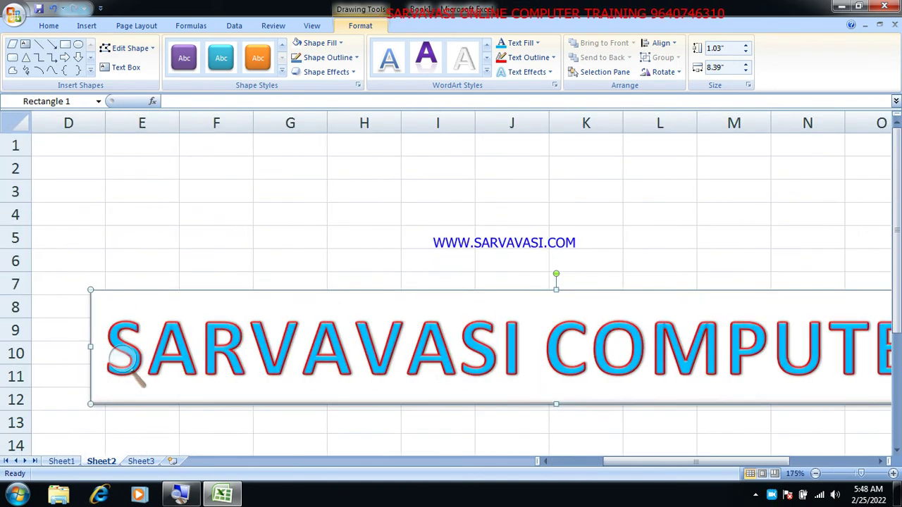
scroll(124, 361, "down", 3)
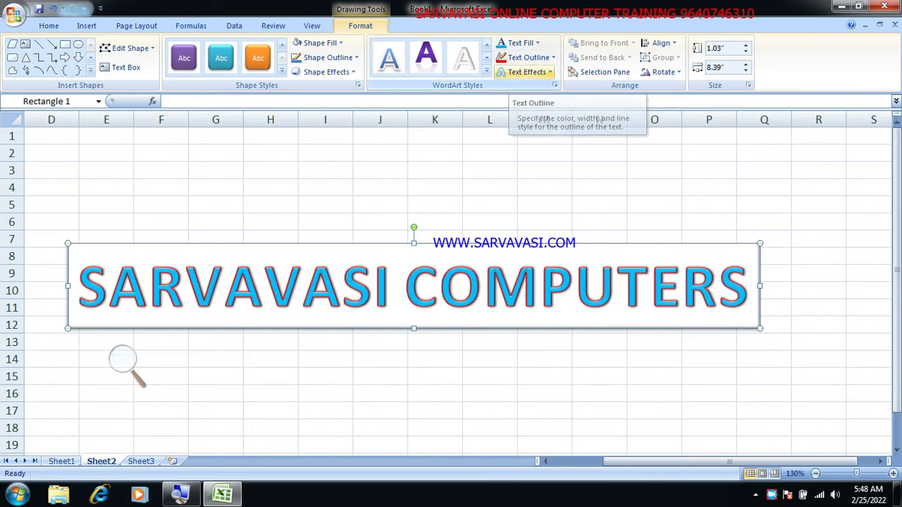
left_click(528, 72)
mouse_move(538, 95)
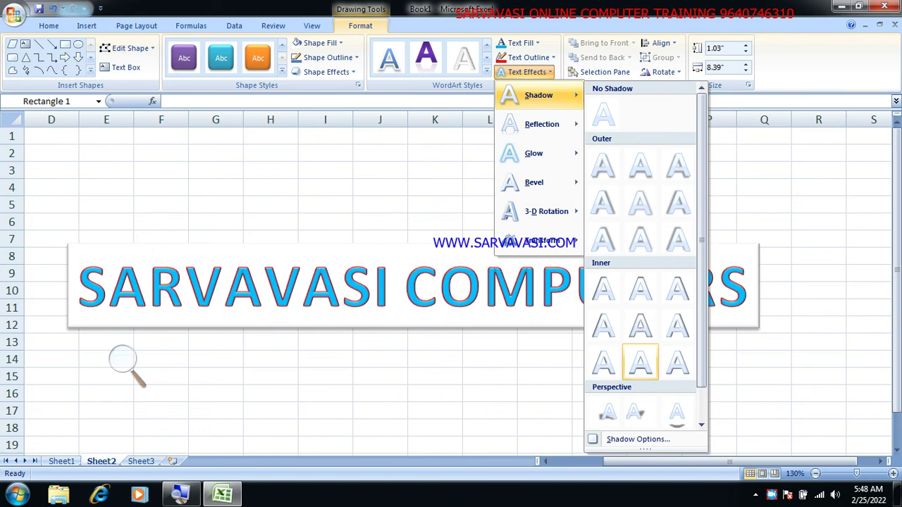
Apply the Perspective Diagonal Lower Right shadow to the SARVAVASI COMPUTERS text
scroll(640, 363, "down", 1)
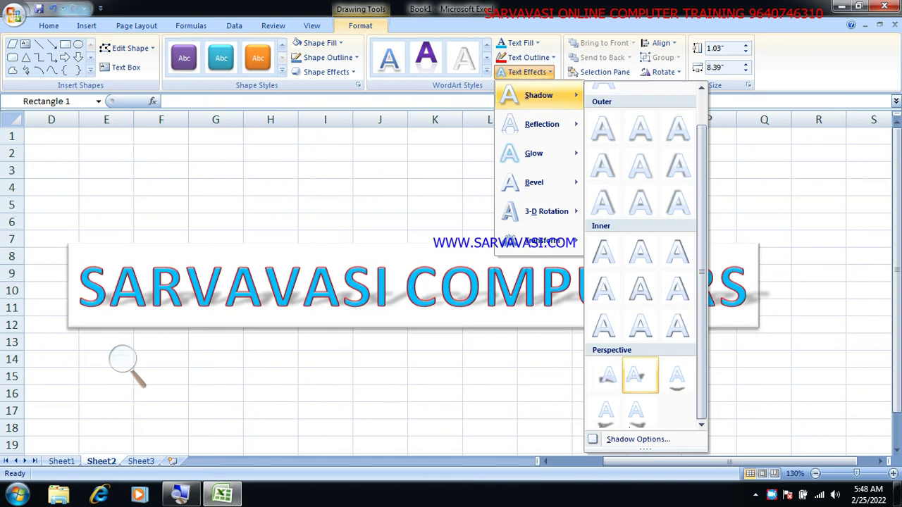
left_click(646, 367)
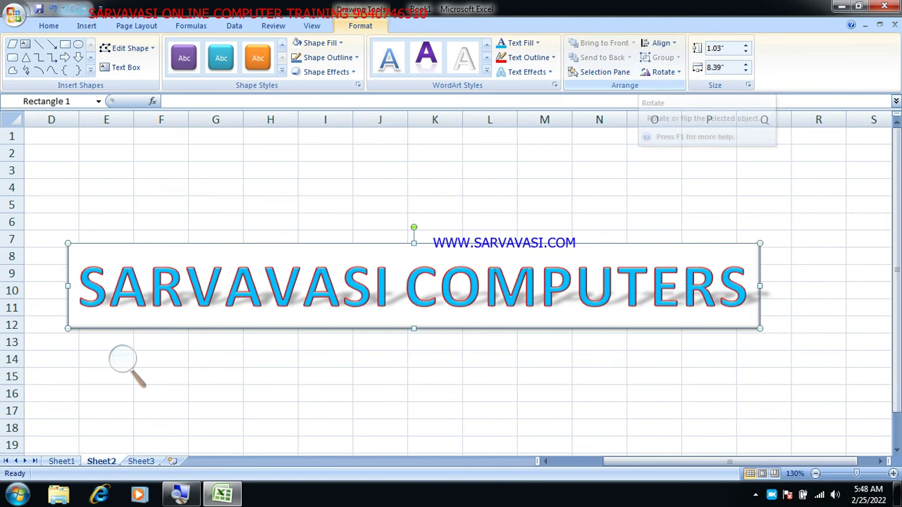
Resize the banner to 1.4" tall and 9.4" wide, then delete the WordArt
left_click(728, 50)
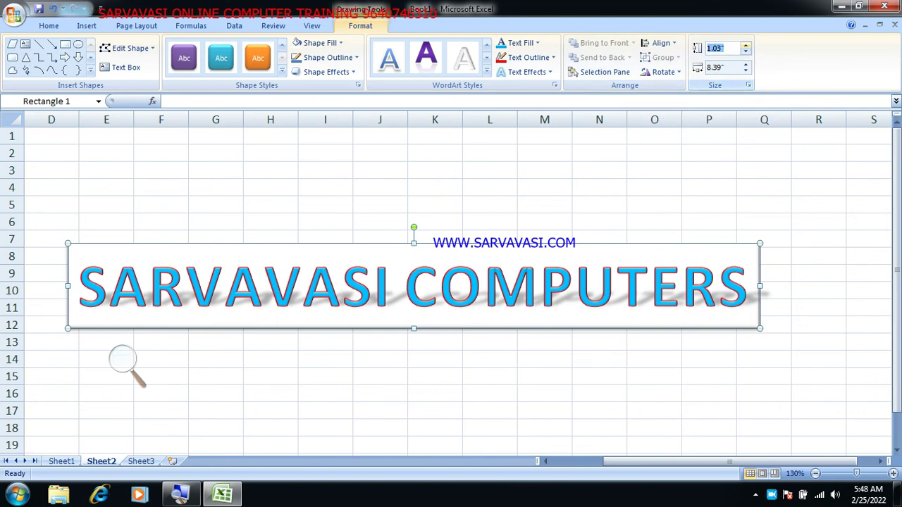
left_click(745, 44)
left_click(745, 45)
left_click(746, 45)
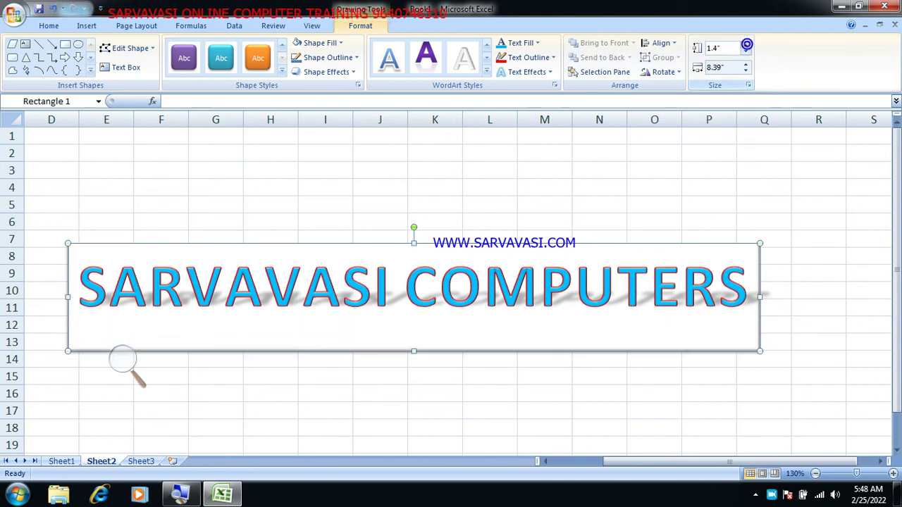
left_click(745, 44)
left_click(745, 64)
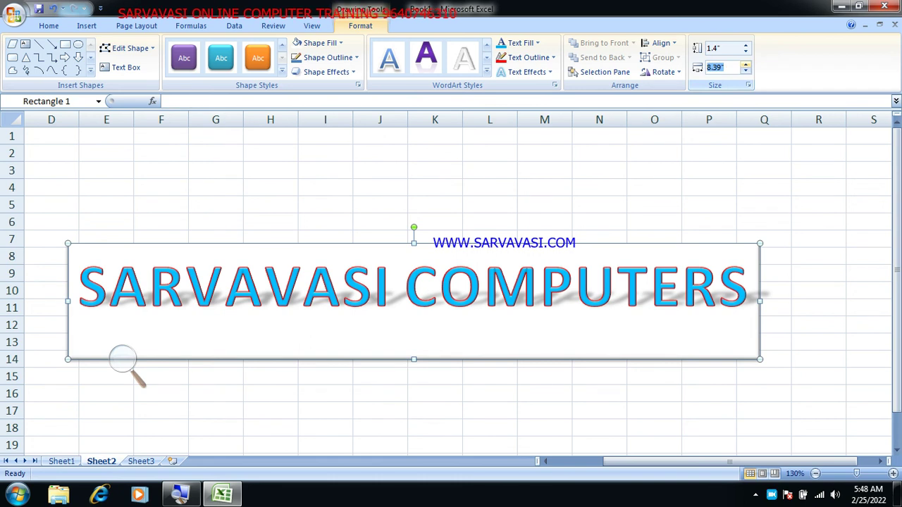
left_click(745, 64)
left_click(745, 65)
left_click(744, 64)
left_click(745, 64)
left_click(744, 64)
left_click(745, 64)
left_click(745, 64)
left_click(745, 65)
left_click(745, 64)
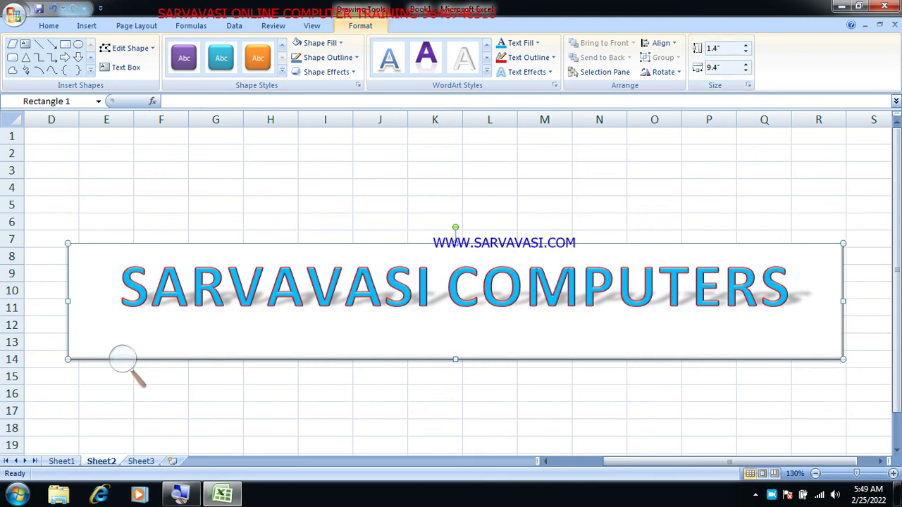
key("Delete")
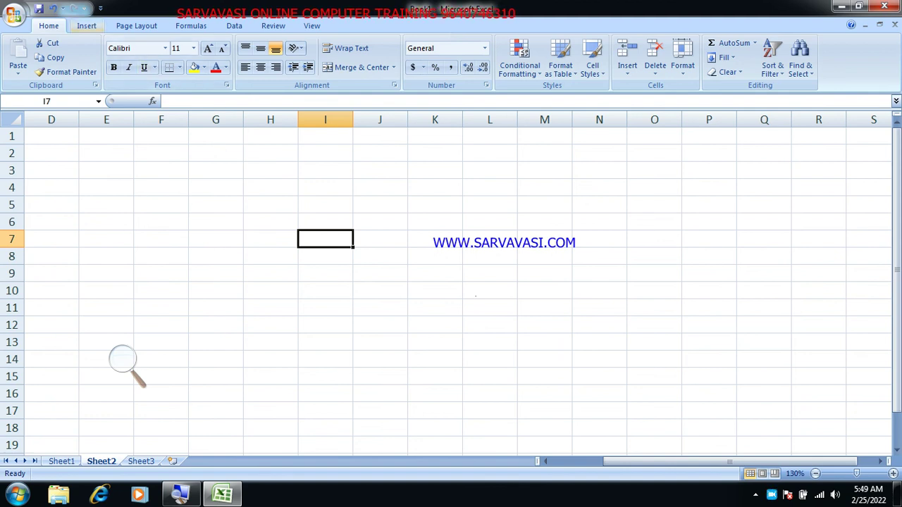
left_click(86, 26)
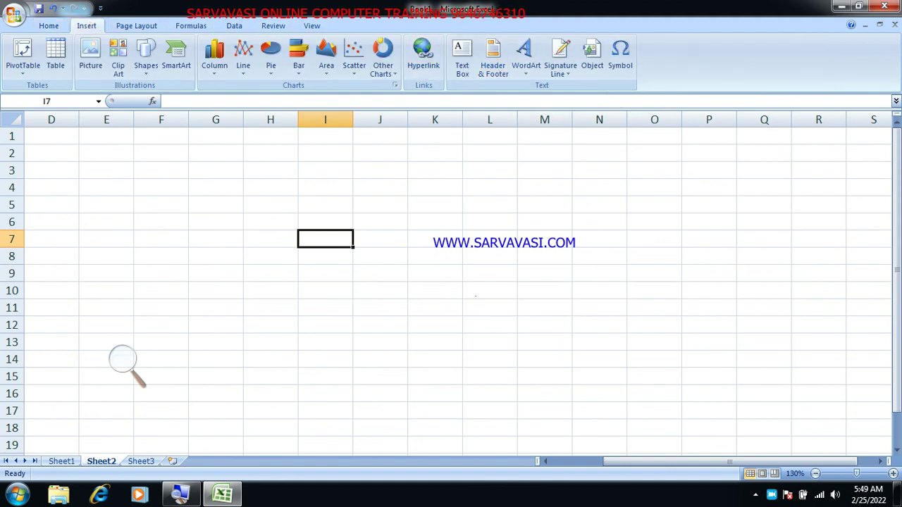